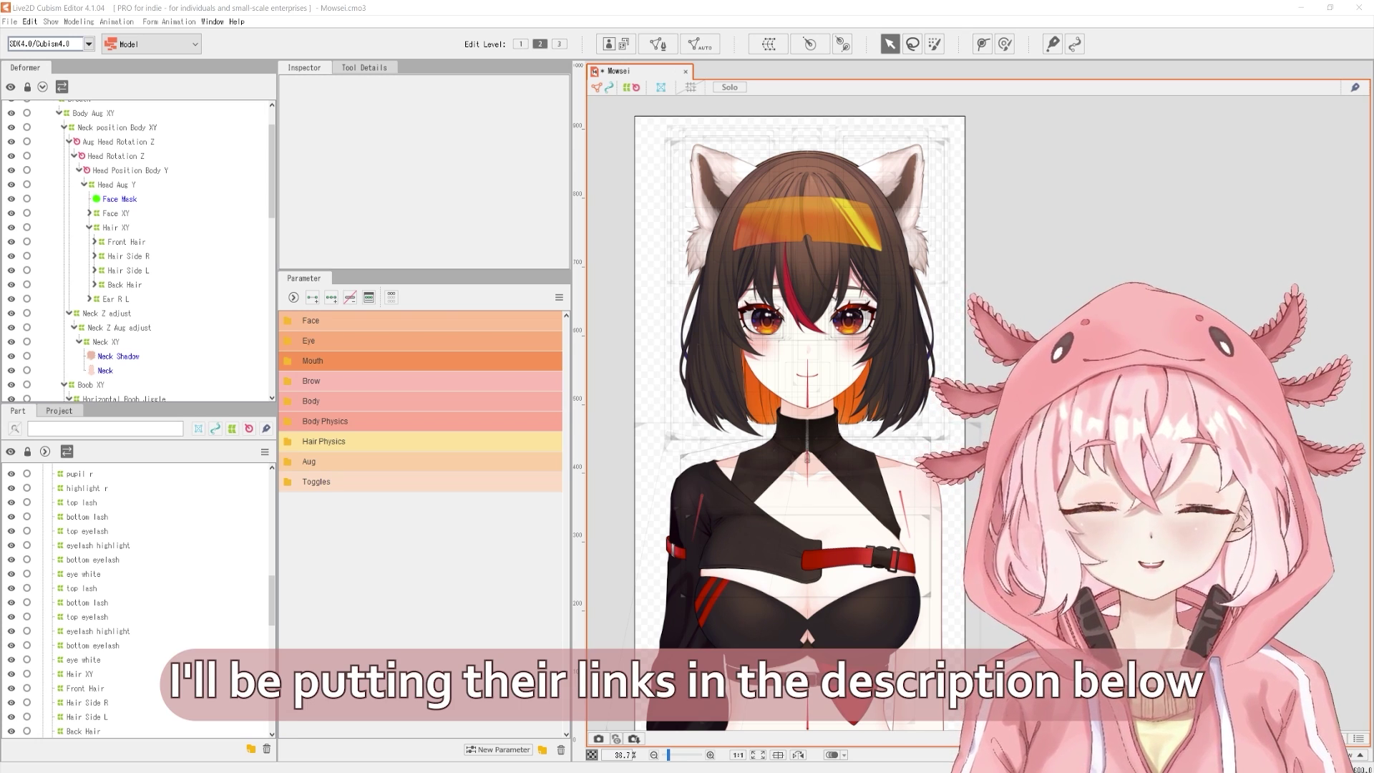
# Expand the Hair Physics parameters and test the Hair Front 1 pair on the front hair
pyautogui.scroll(3, 796, 415)
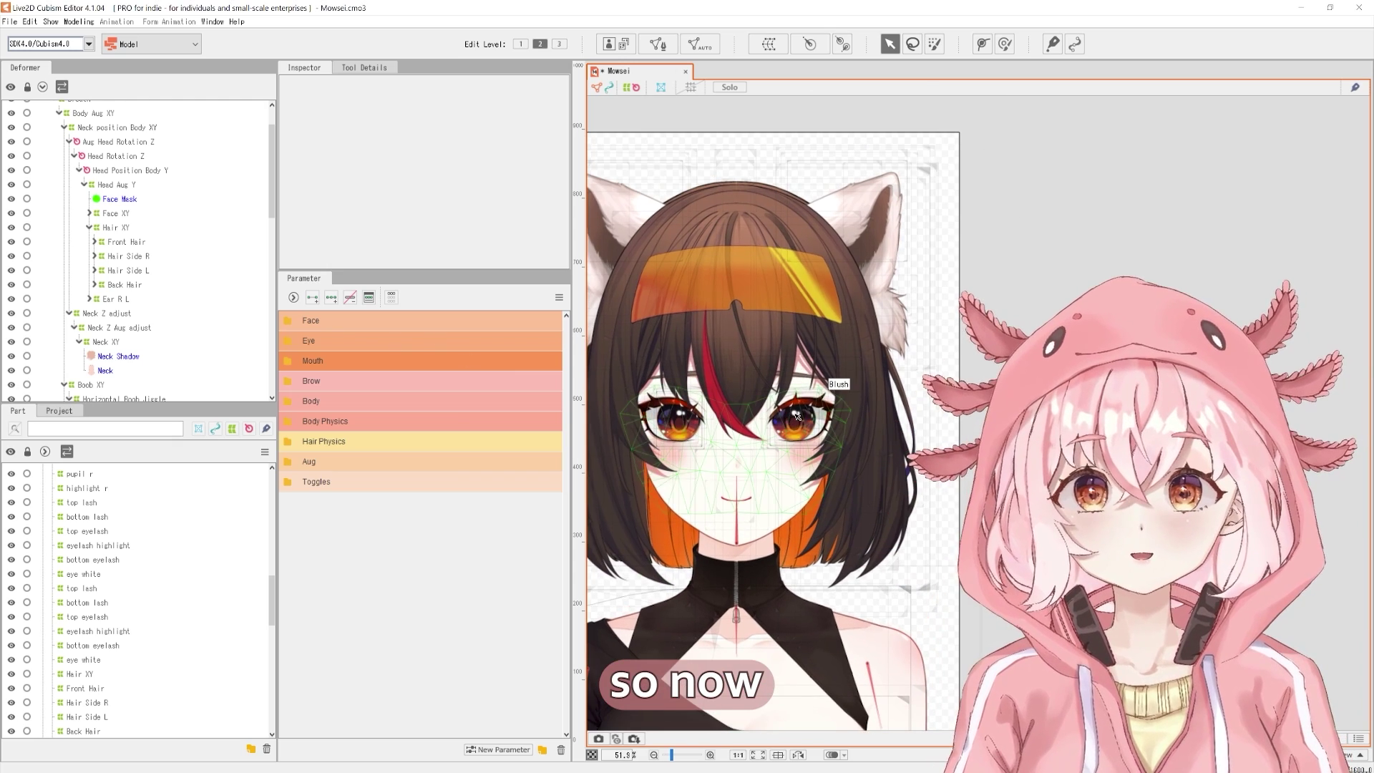
pyautogui.click(390, 442)
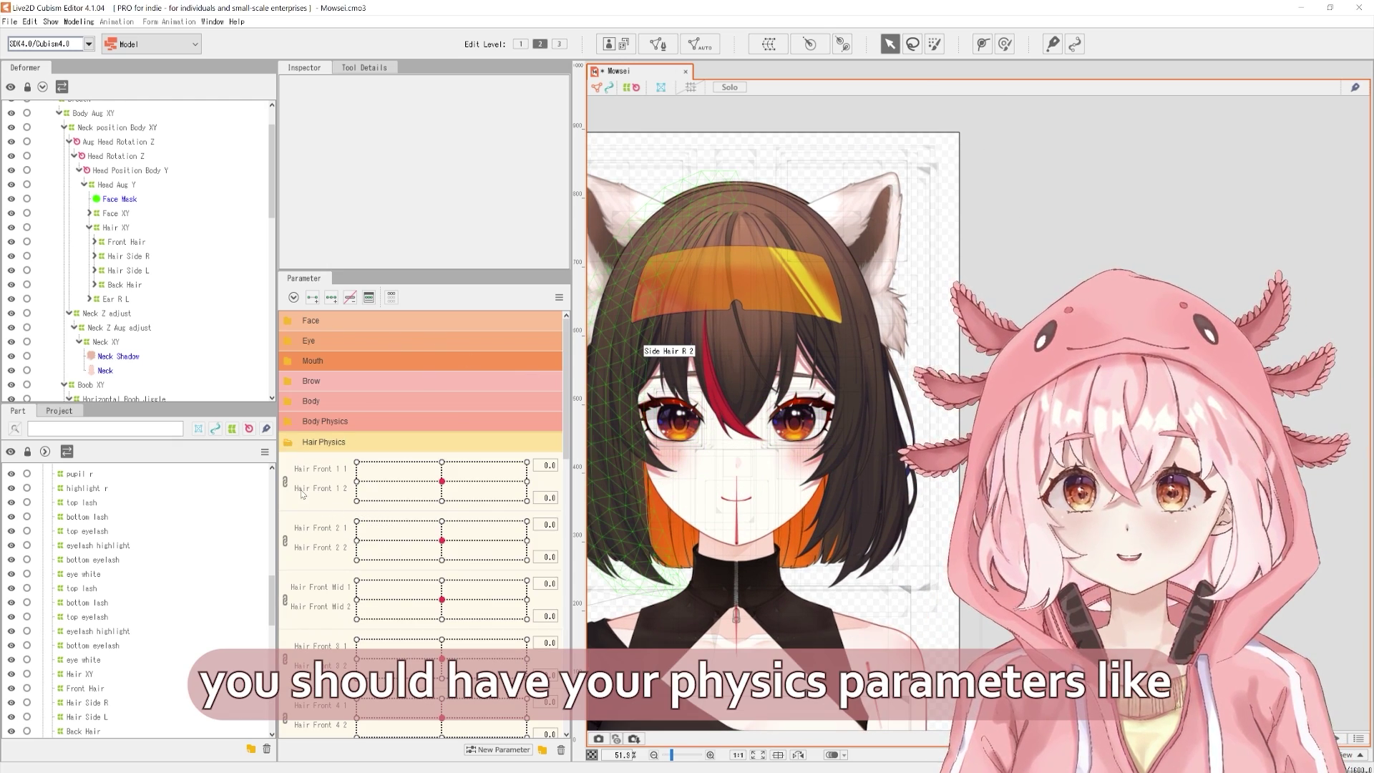
pyautogui.click(349, 482)
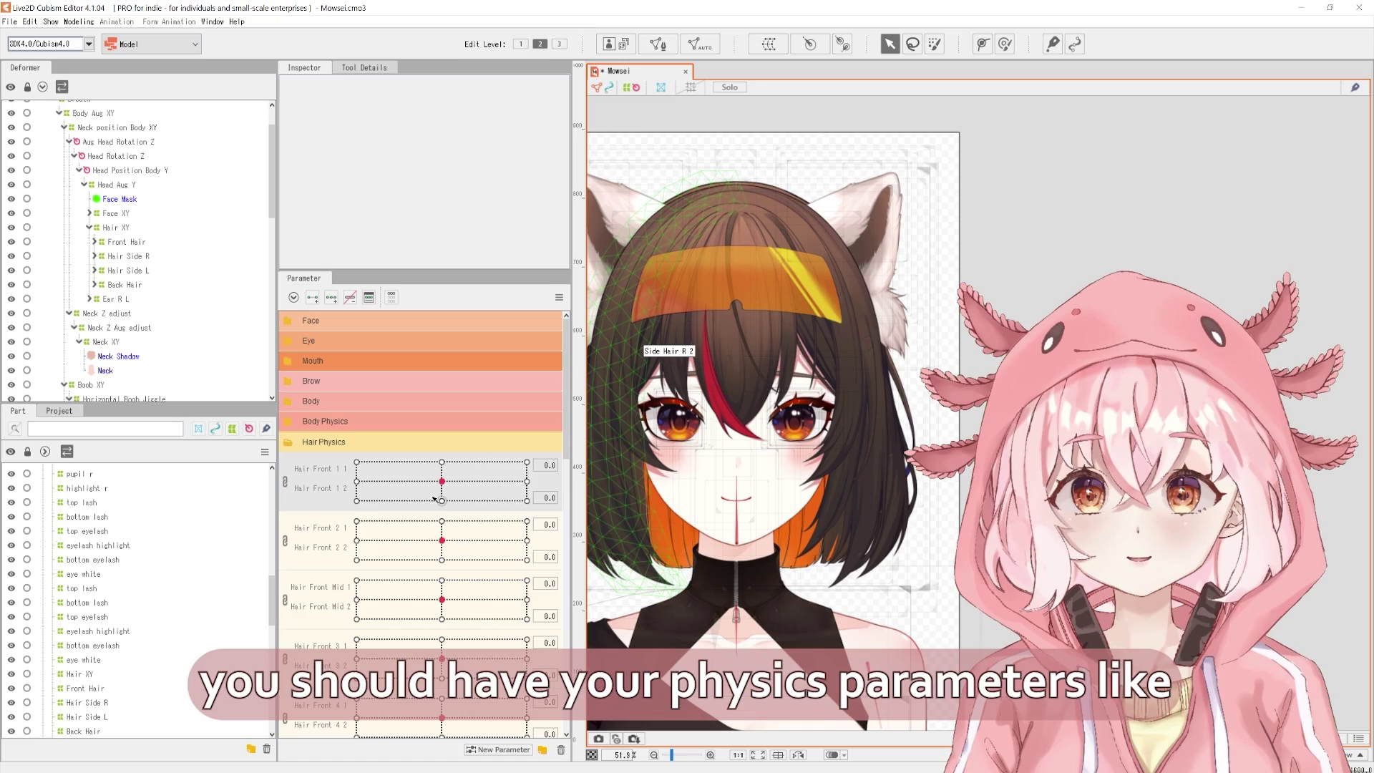
pyautogui.moveTo(434, 498)
pyautogui.mouseDown()
pyautogui.moveTo(416, 483)
pyautogui.moveTo(442, 480)
pyautogui.mouseUp()
# Select the Side Hair L 1 mesh and draw a deform path along it
pyautogui.scroll(3, 896, 530)
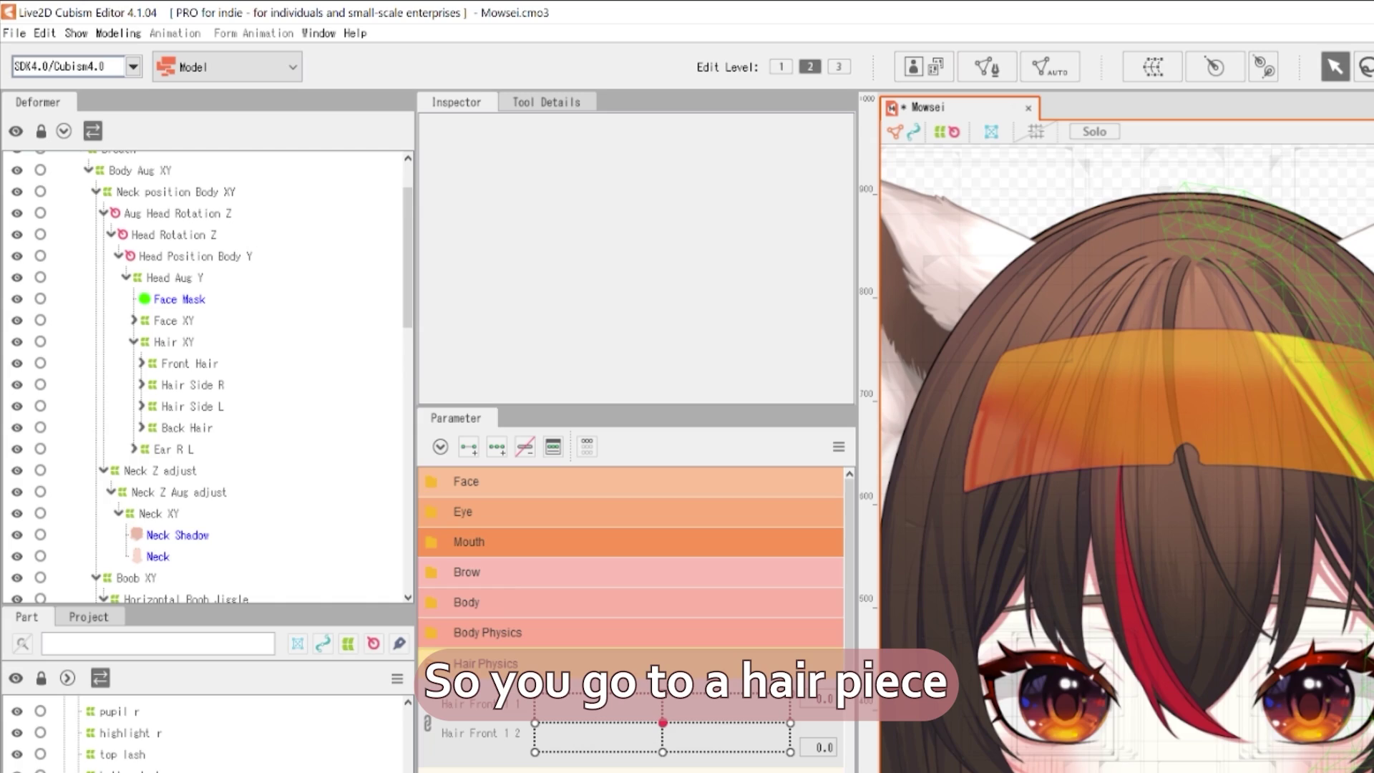
pyautogui.click(307, 367)
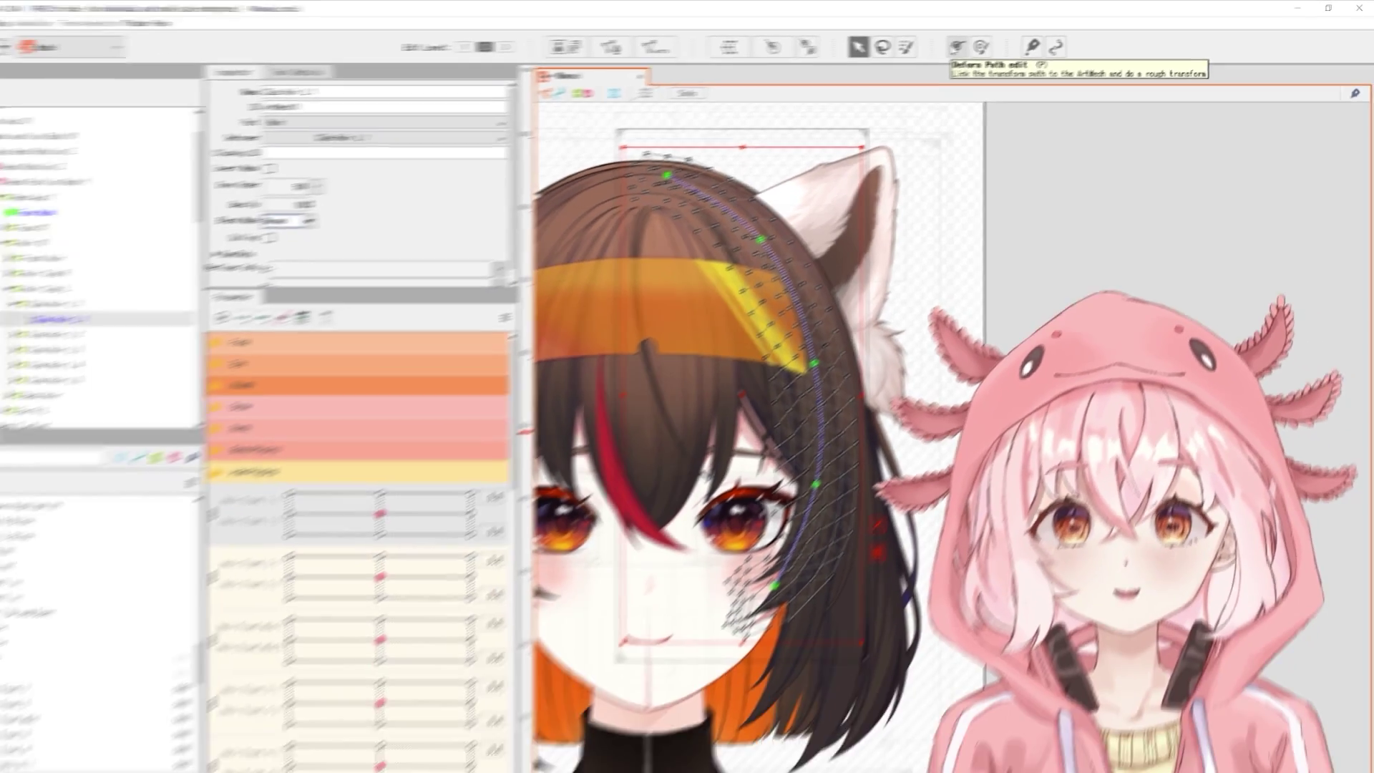
pyautogui.click(957, 47)
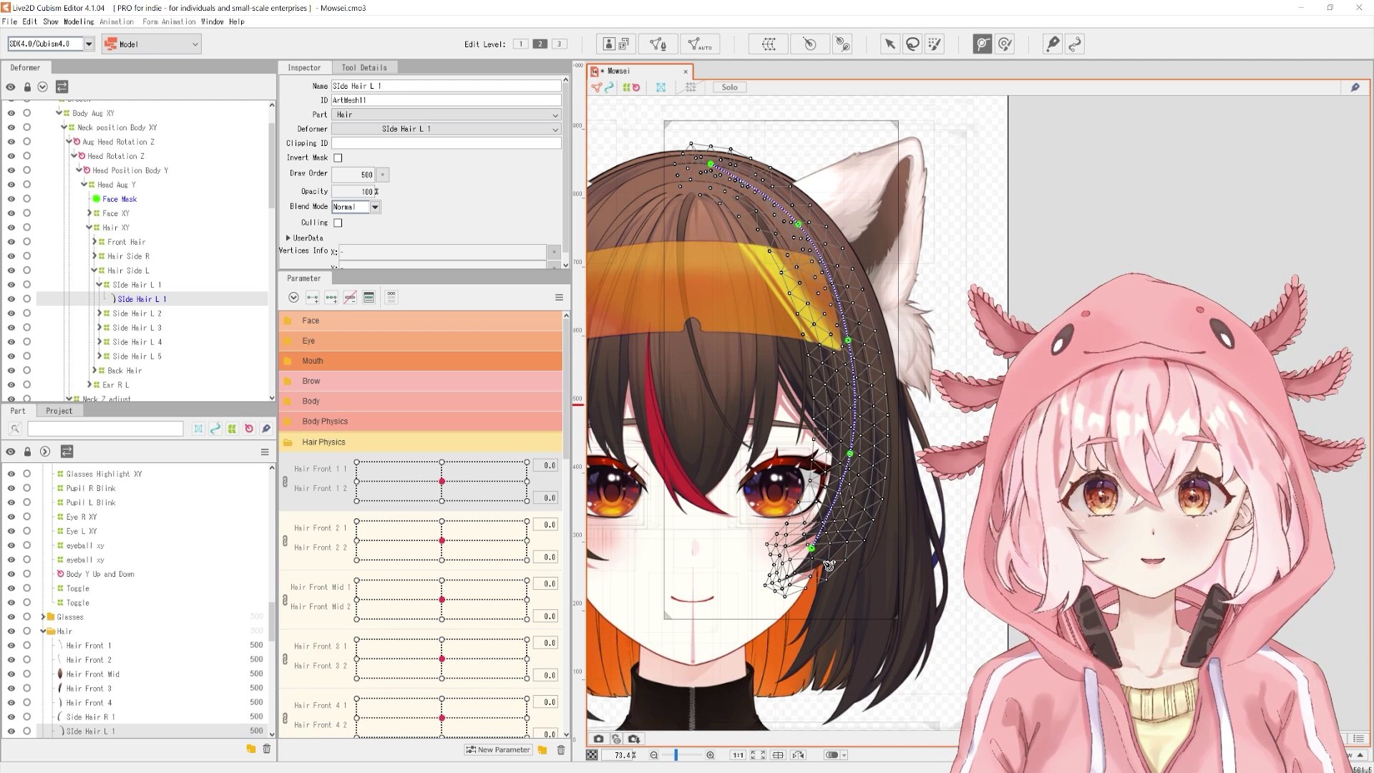
pyautogui.click(890, 44)
pyautogui.scroll(3, 810, 462)
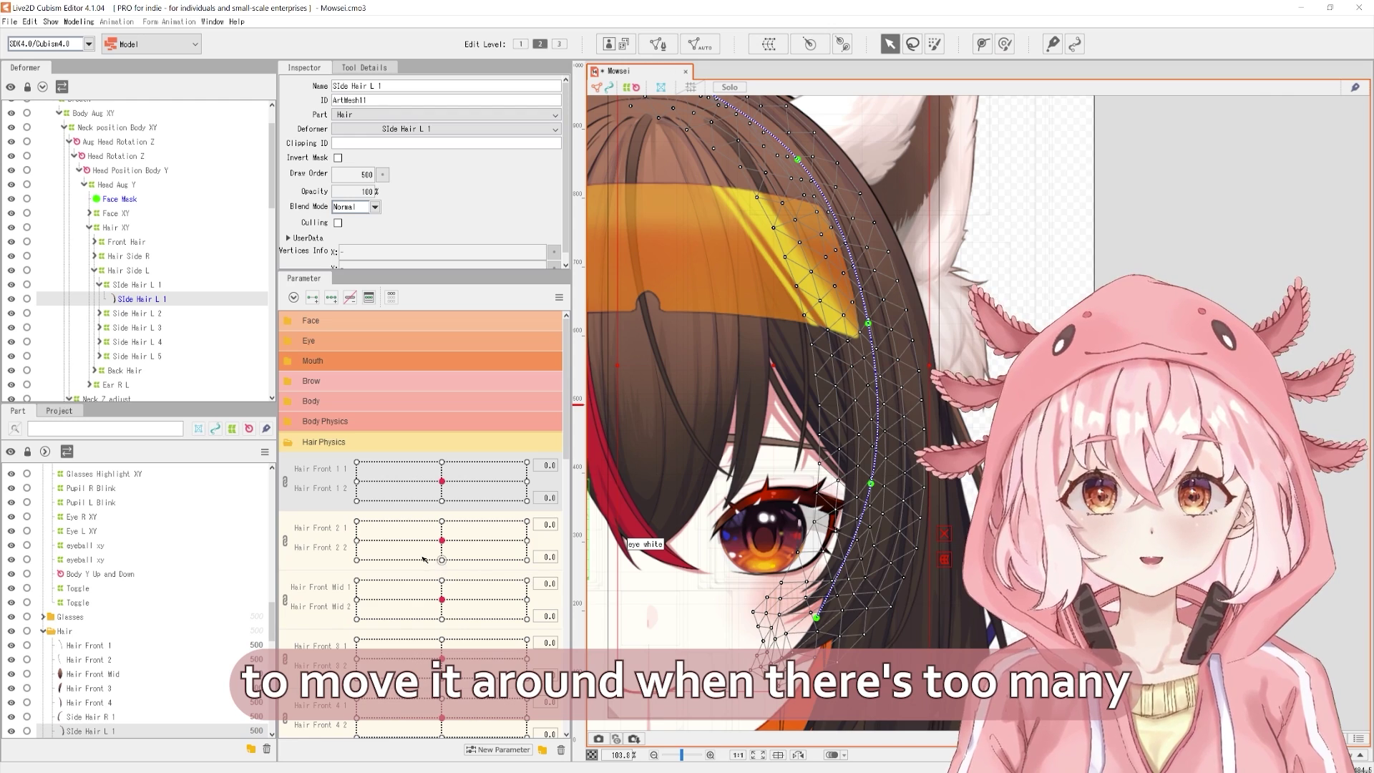
pyautogui.scroll(-3, 414, 573)
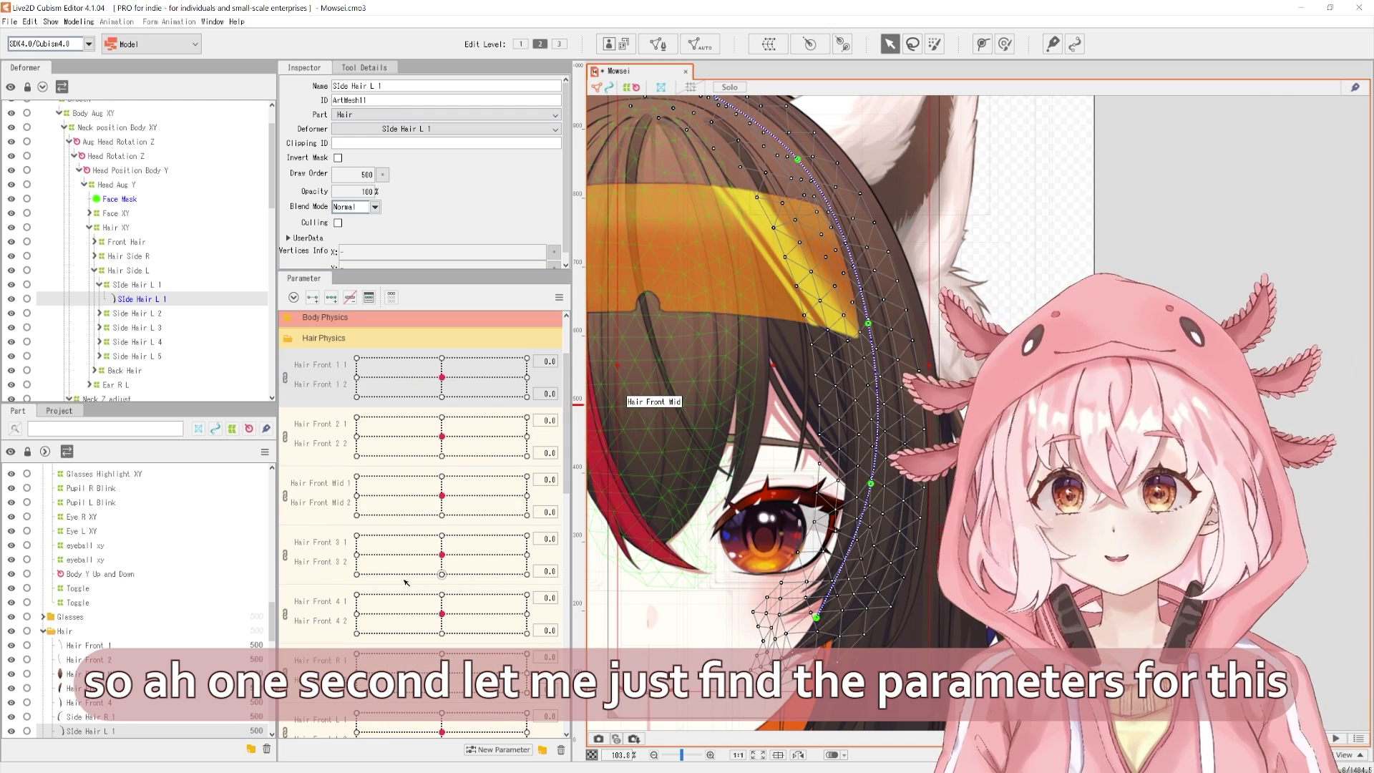
pyautogui.scroll(-3, 405, 582)
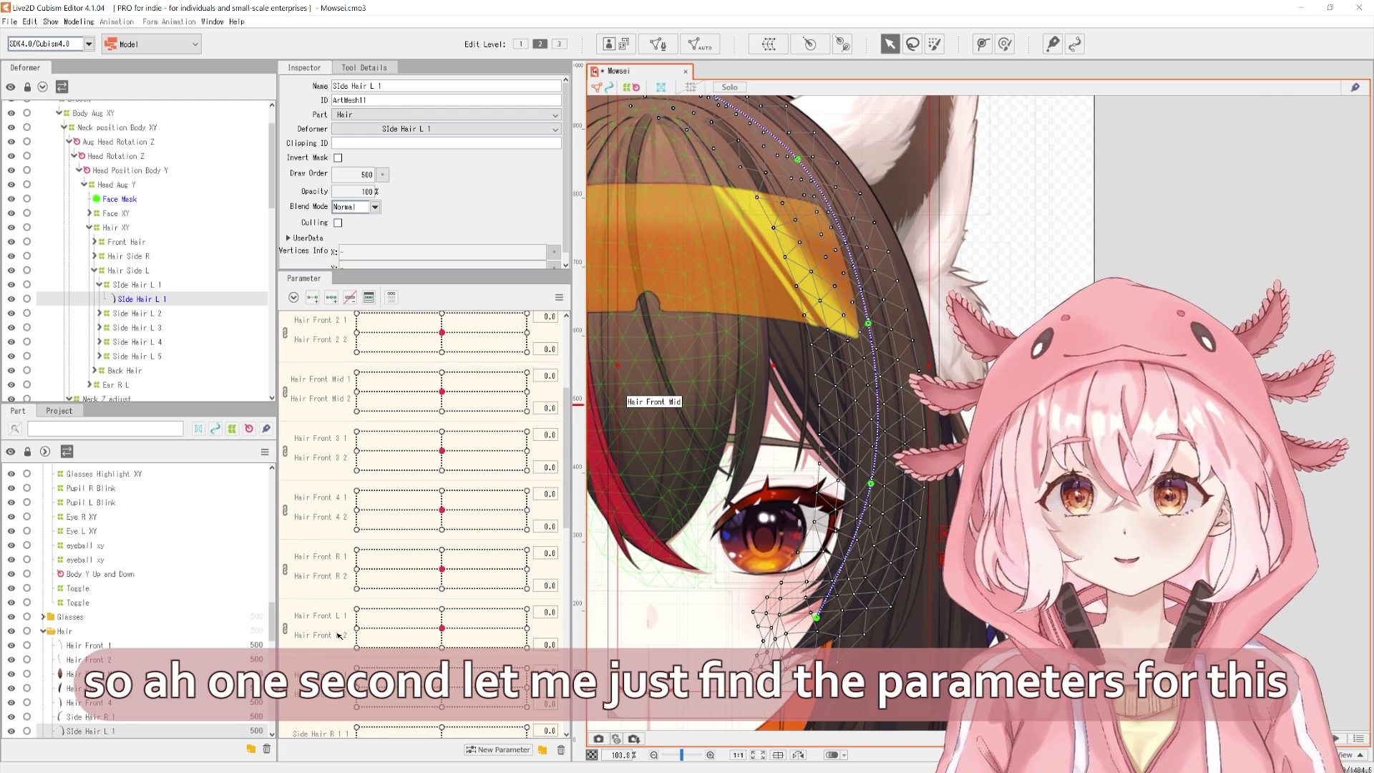
pyautogui.scroll(-10, 343, 629)
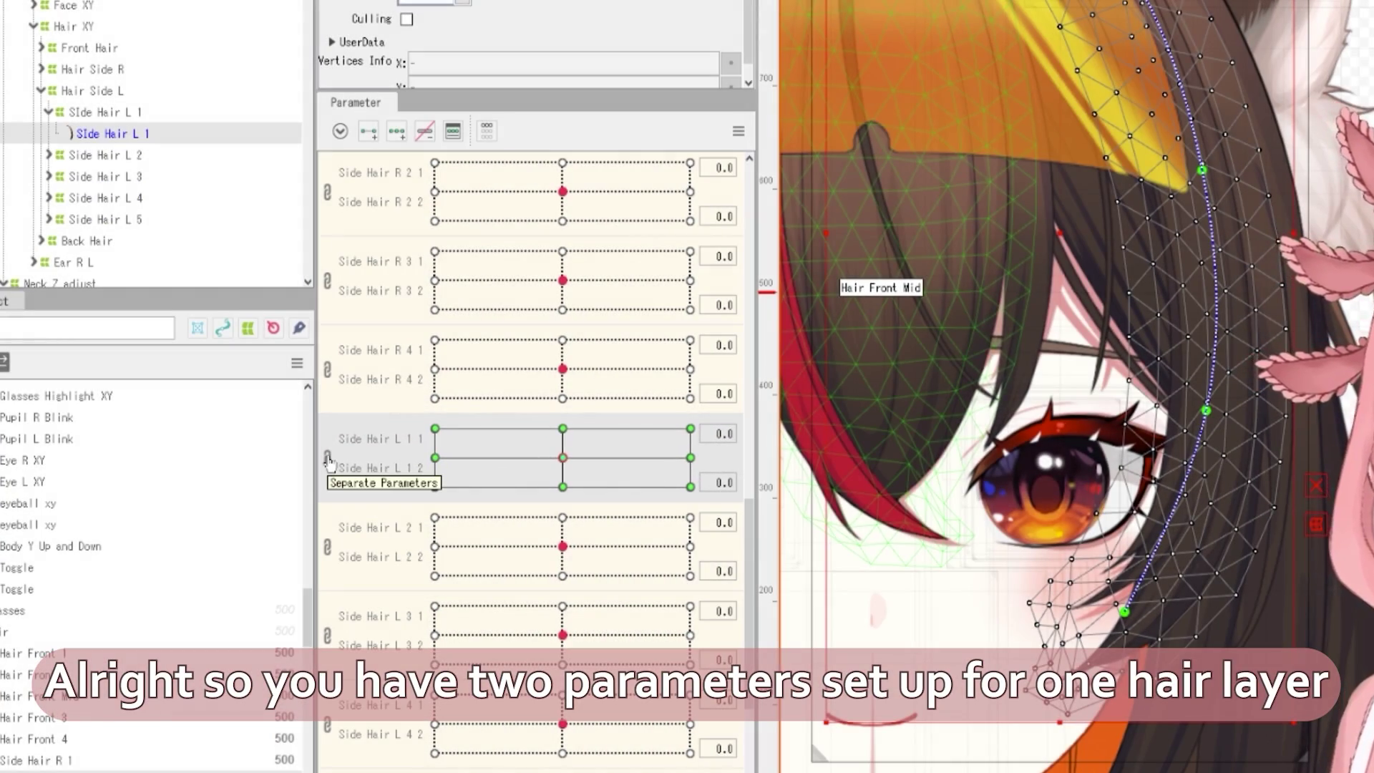
# Unlink Side Hair L 1 into two parameters and test each one's curl on the hair
pyautogui.click(328, 459)
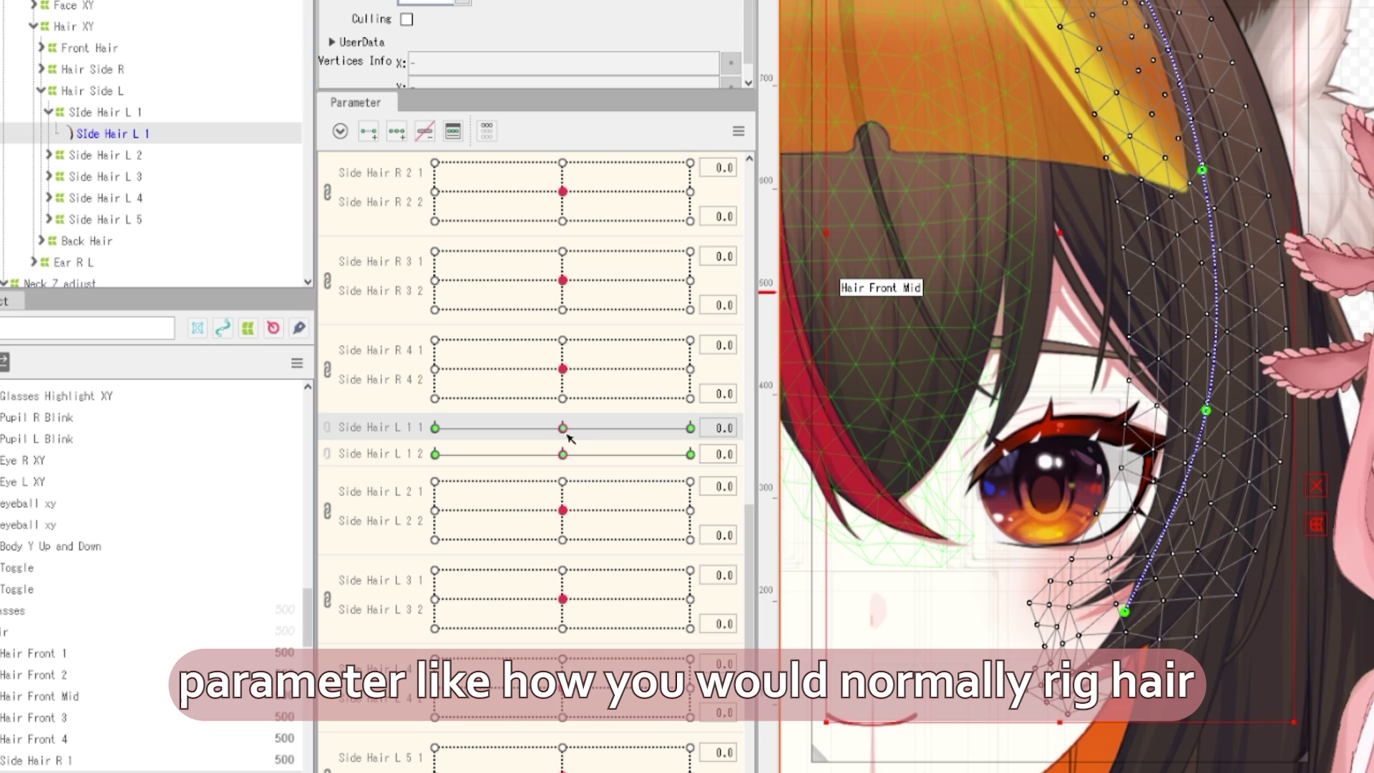
pyautogui.moveTo(571, 438); pyautogui.dragTo(429, 440)
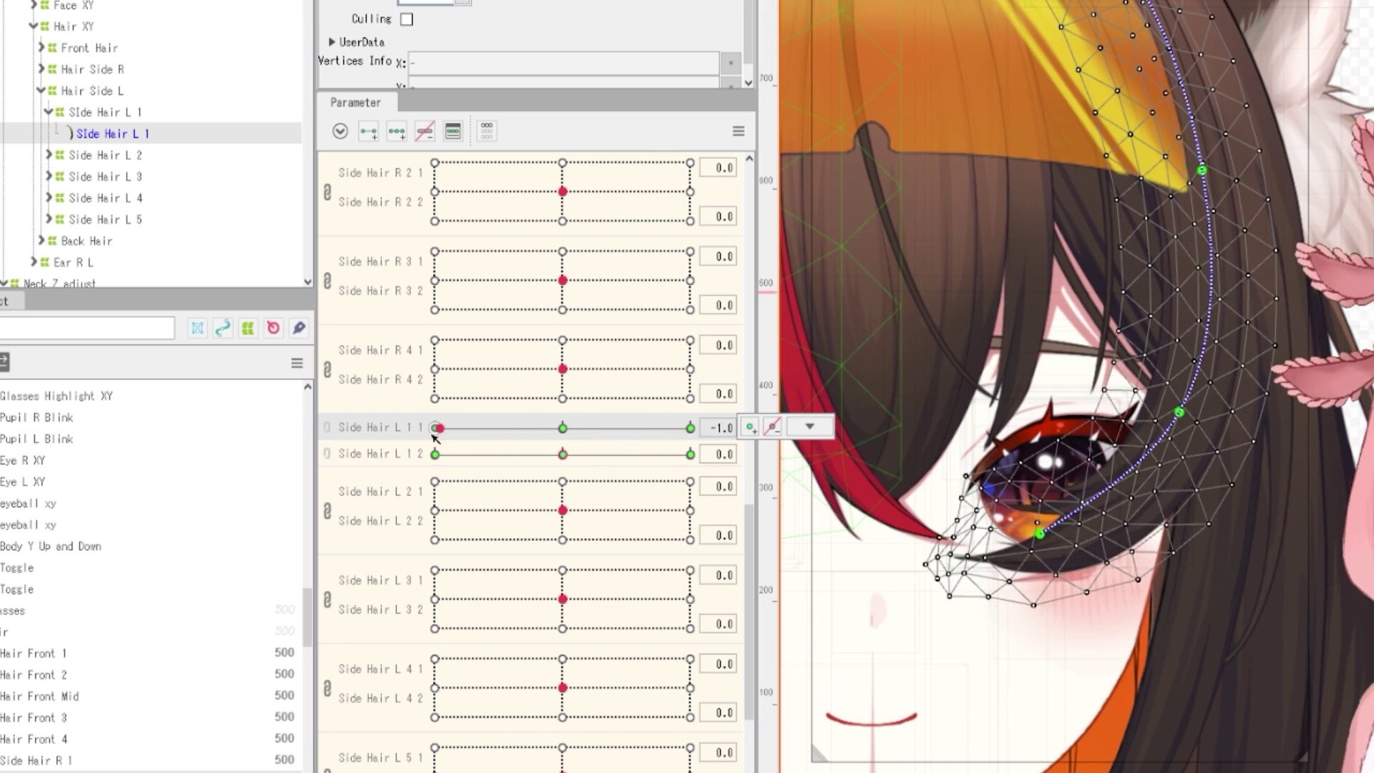
pyautogui.click(391, 458)
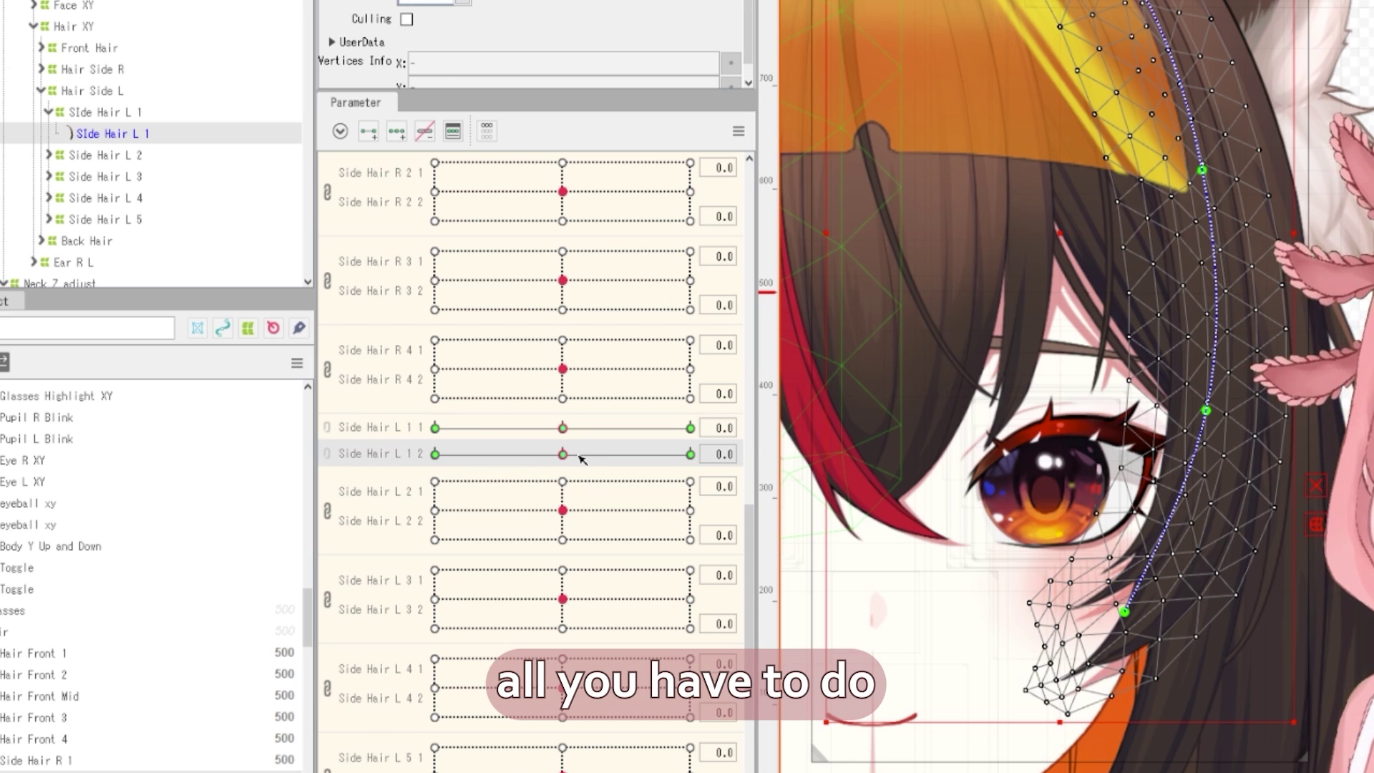
pyautogui.scroll(3, 1174, 558)
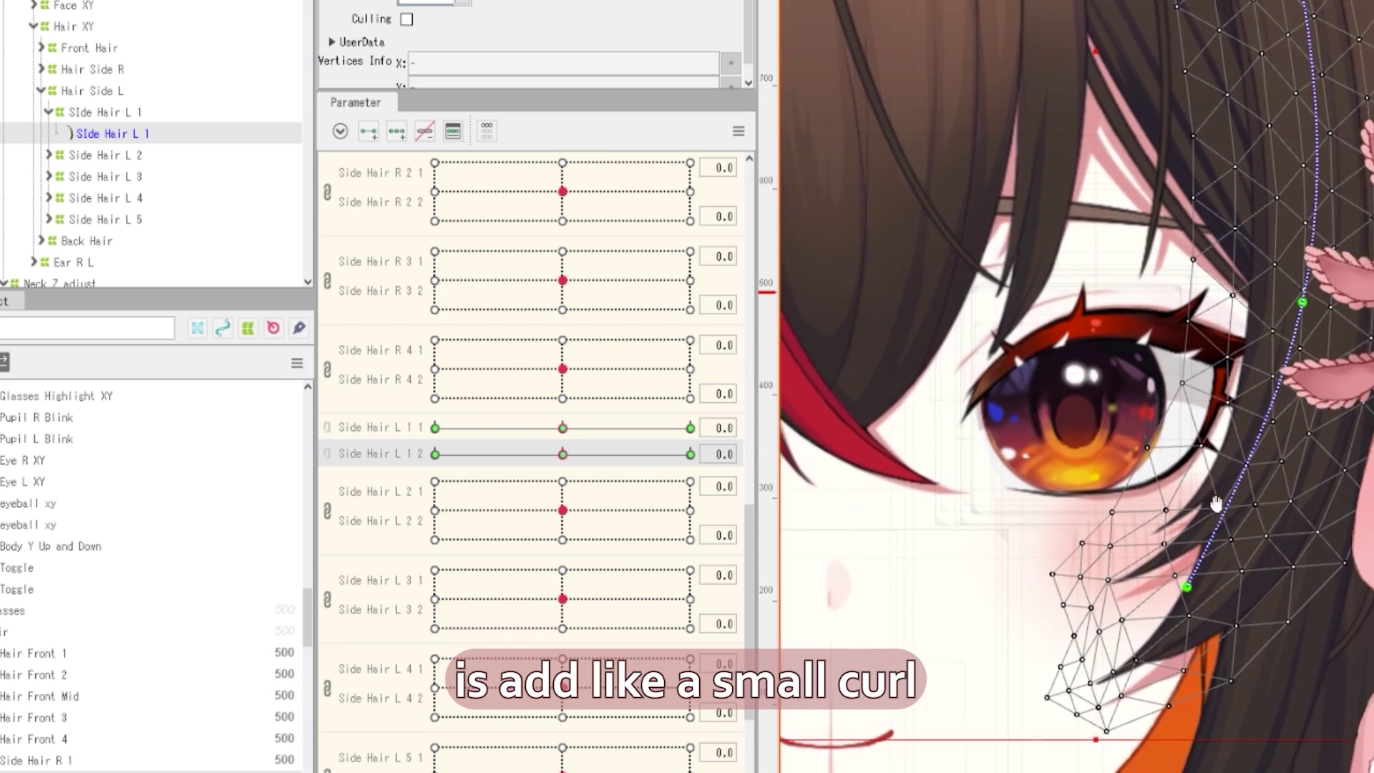
pyautogui.moveTo(564, 453); pyautogui.dragTo(403, 460)
pyautogui.click(810, 452)
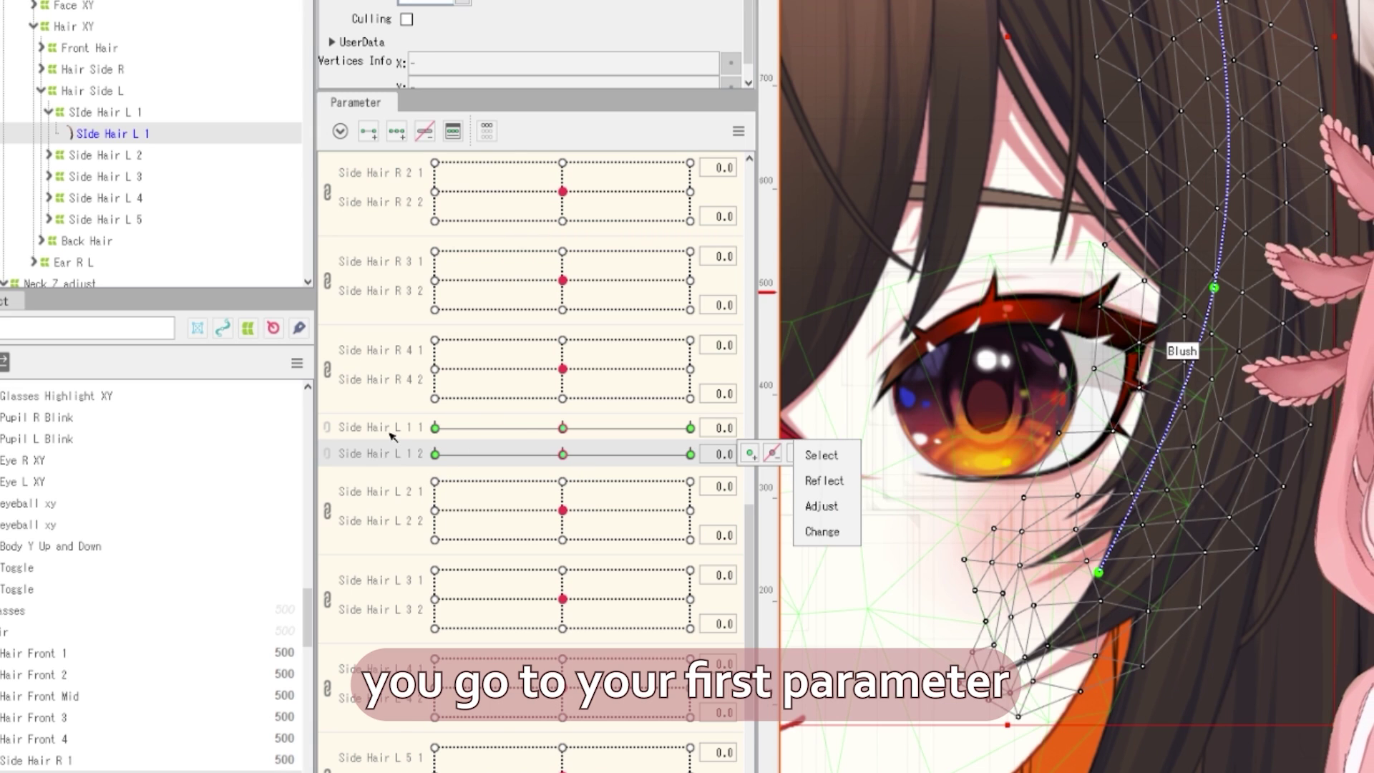
pyautogui.click(562, 431)
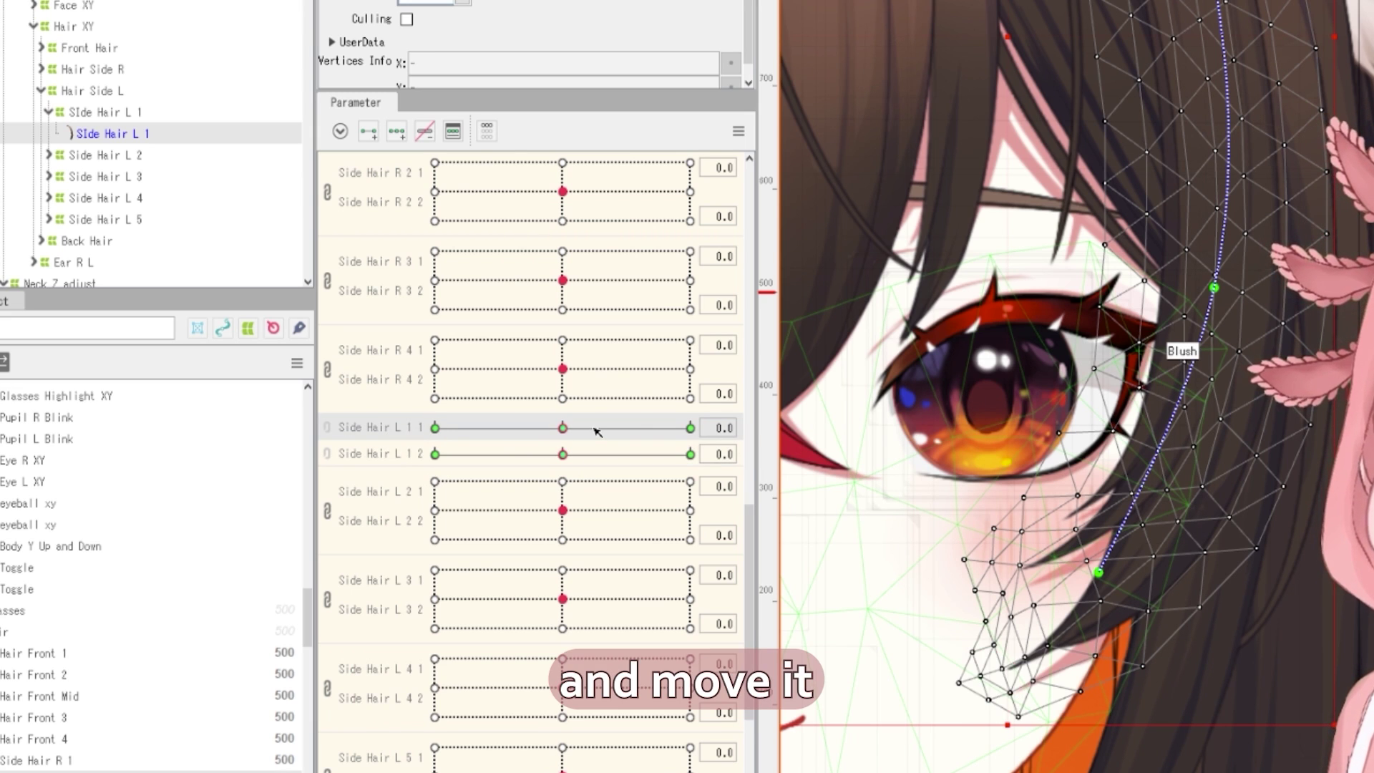
pyautogui.moveTo(592, 429); pyautogui.dragTo(671, 467)
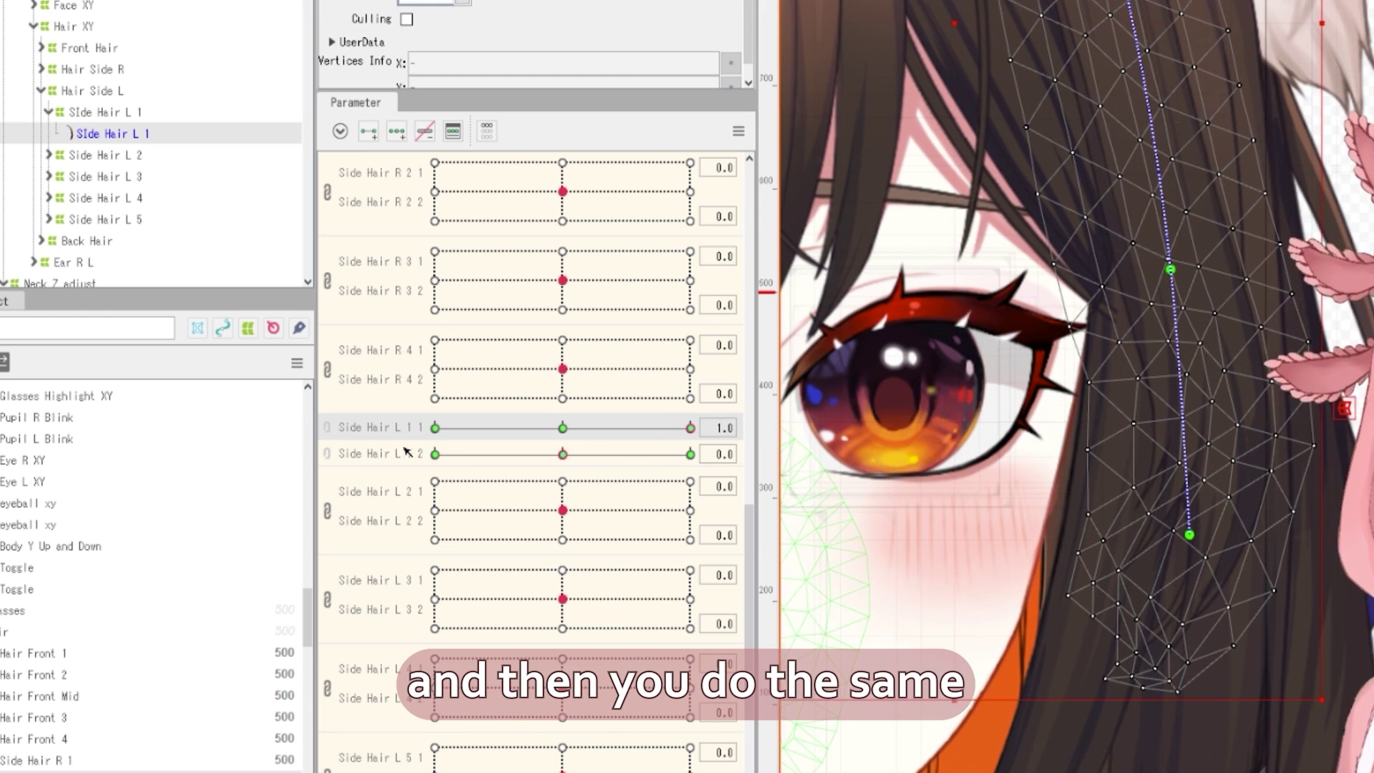
pyautogui.click(405, 452)
pyautogui.moveTo(565, 456); pyautogui.dragTo(439, 427)
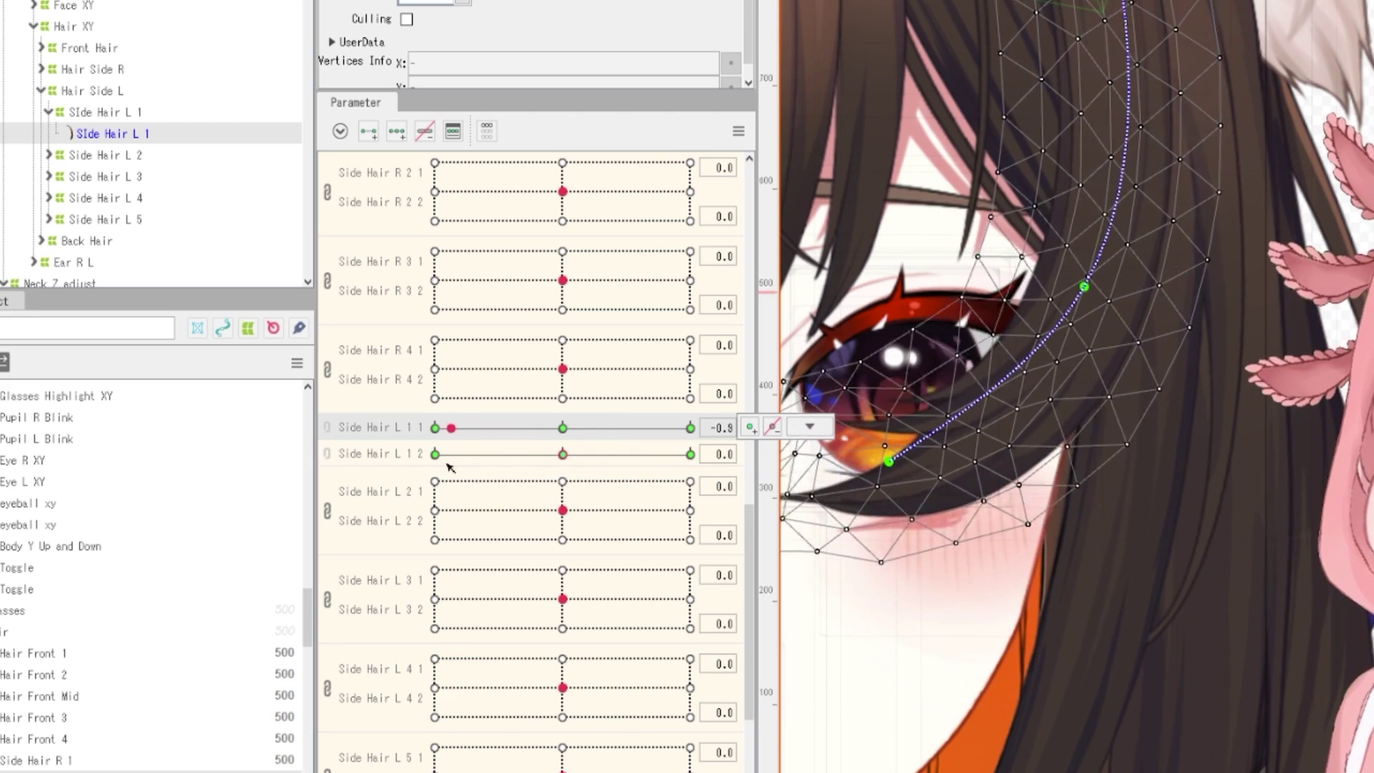
pyautogui.moveTo(847, 452); pyautogui.dragTo(1090, 520)
pyautogui.moveTo(562, 454)
pyautogui.mouseDown()
pyautogui.moveTo(551, 458)
pyautogui.moveTo(690, 458)
pyautogui.moveTo(602, 477)
pyautogui.moveTo(686, 458)
pyautogui.moveTo(402, 485)
pyautogui.moveTo(690, 457)
pyautogui.moveTo(562, 455)
pyautogui.mouseUp()
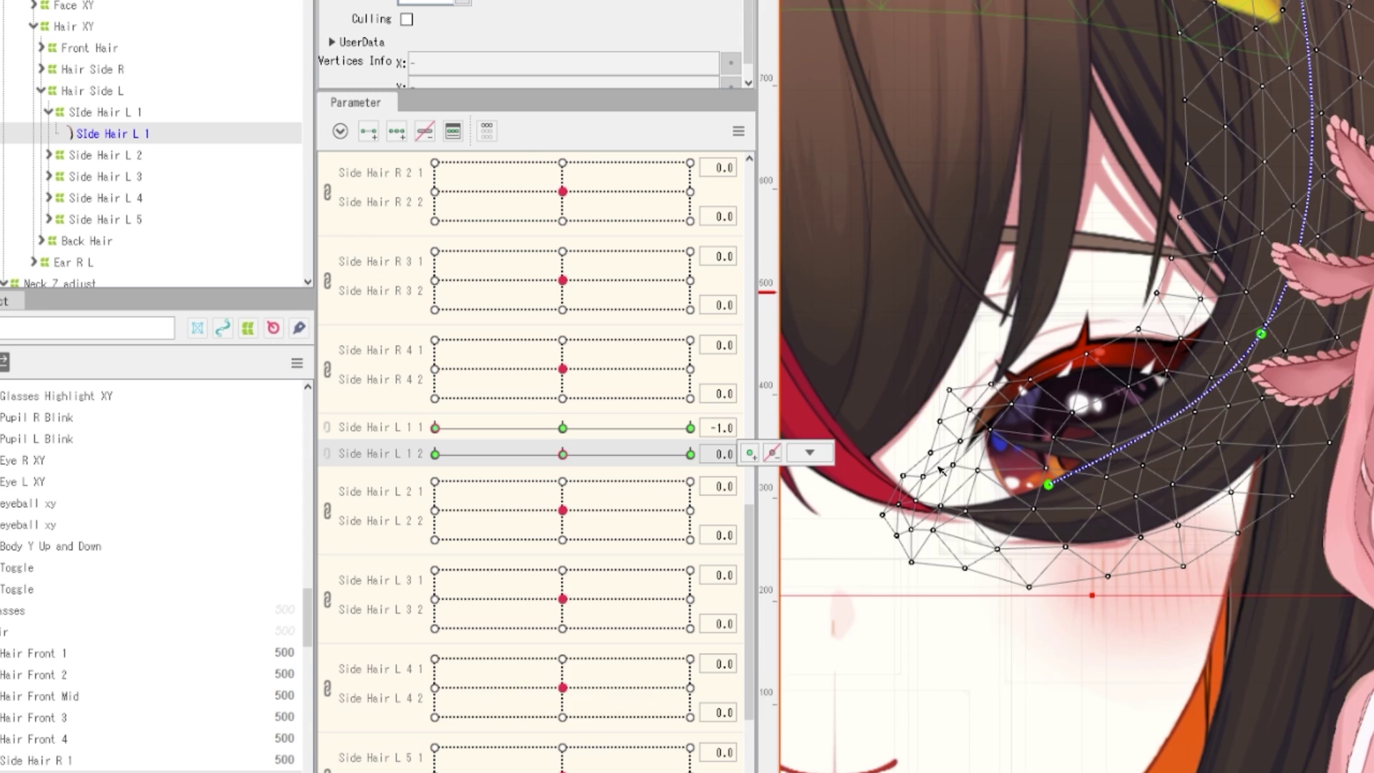
pyautogui.moveTo(1016, 525); pyautogui.dragTo(891, 555)
pyautogui.click(562, 427)
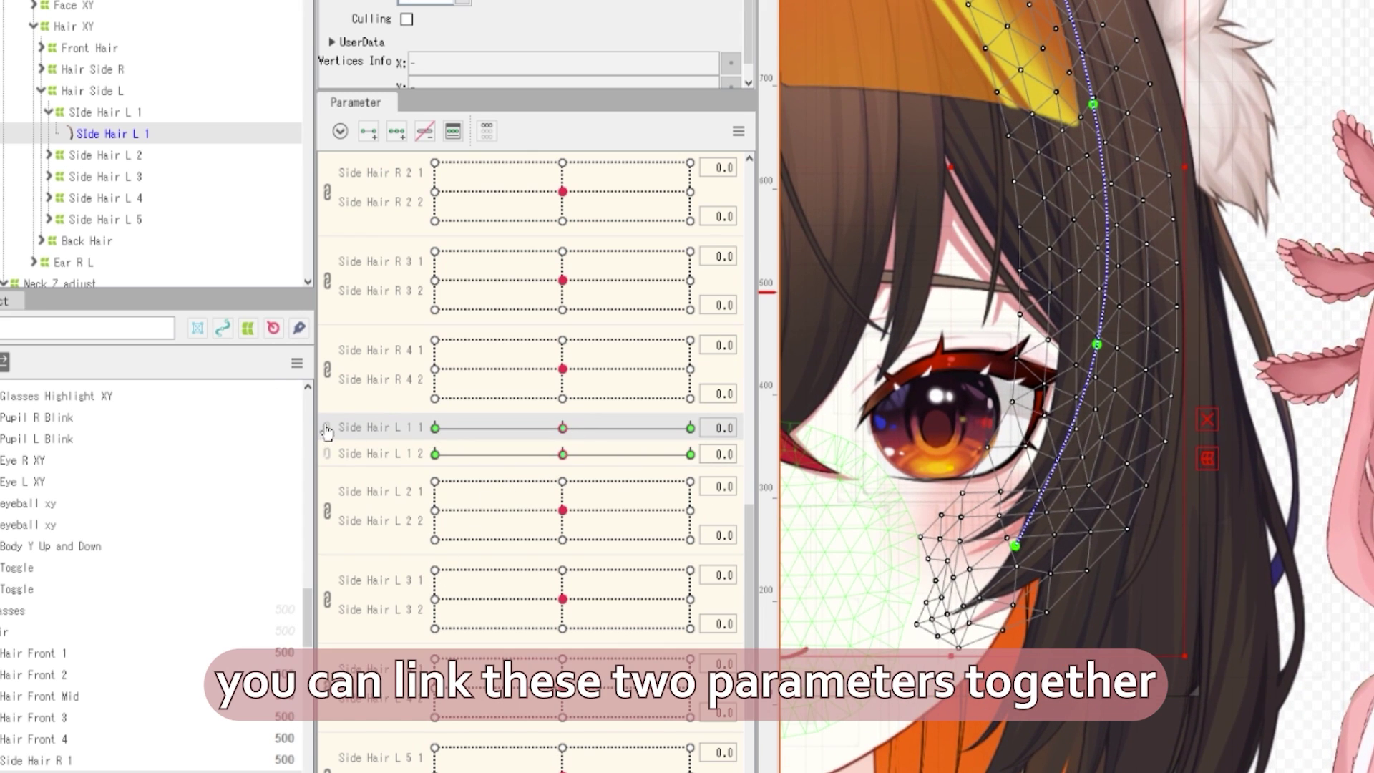
# Link Side Hair L 1 1 and 1 2 into one grid and test opposite corners
pyautogui.click(328, 430)
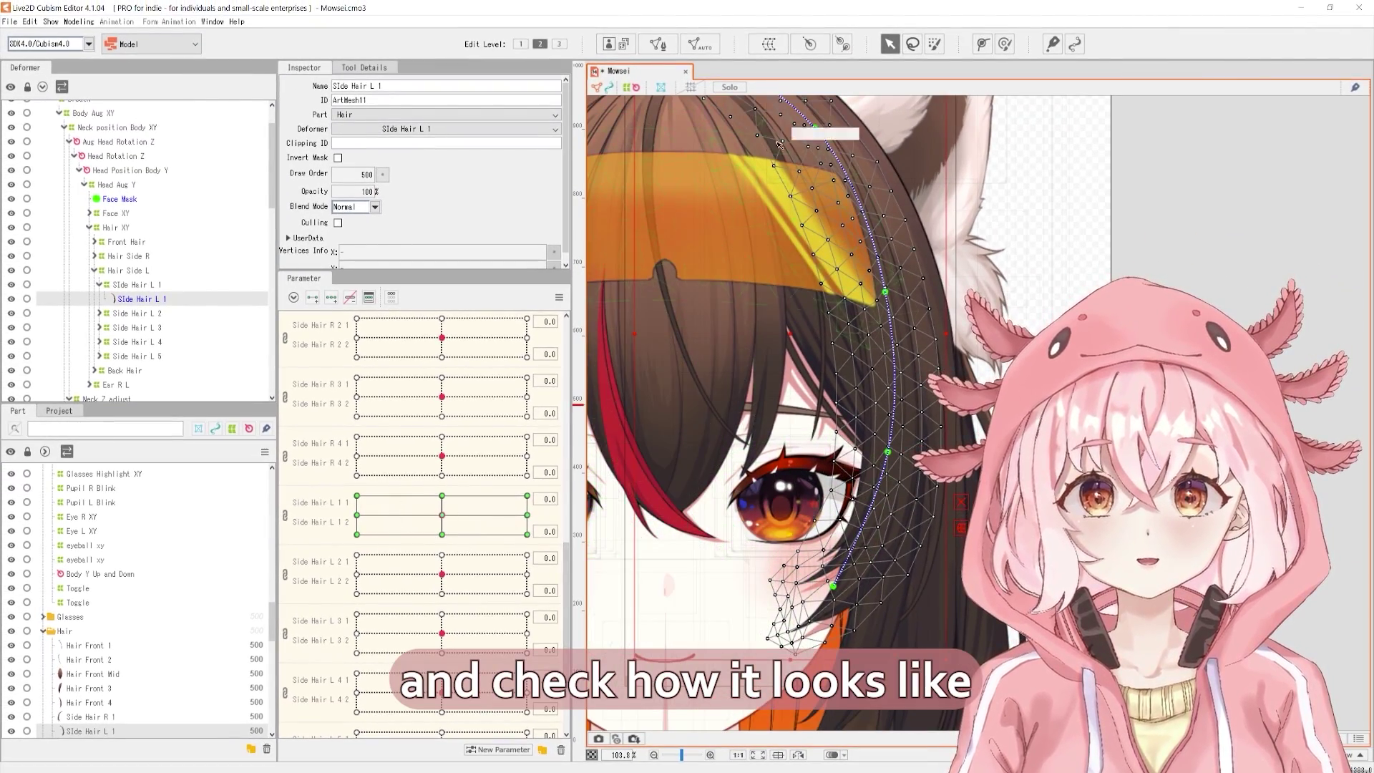
pyautogui.moveTo(443, 515); pyautogui.dragTo(533, 498)
pyautogui.moveTo(395, 541); pyautogui.dragTo(442, 514)
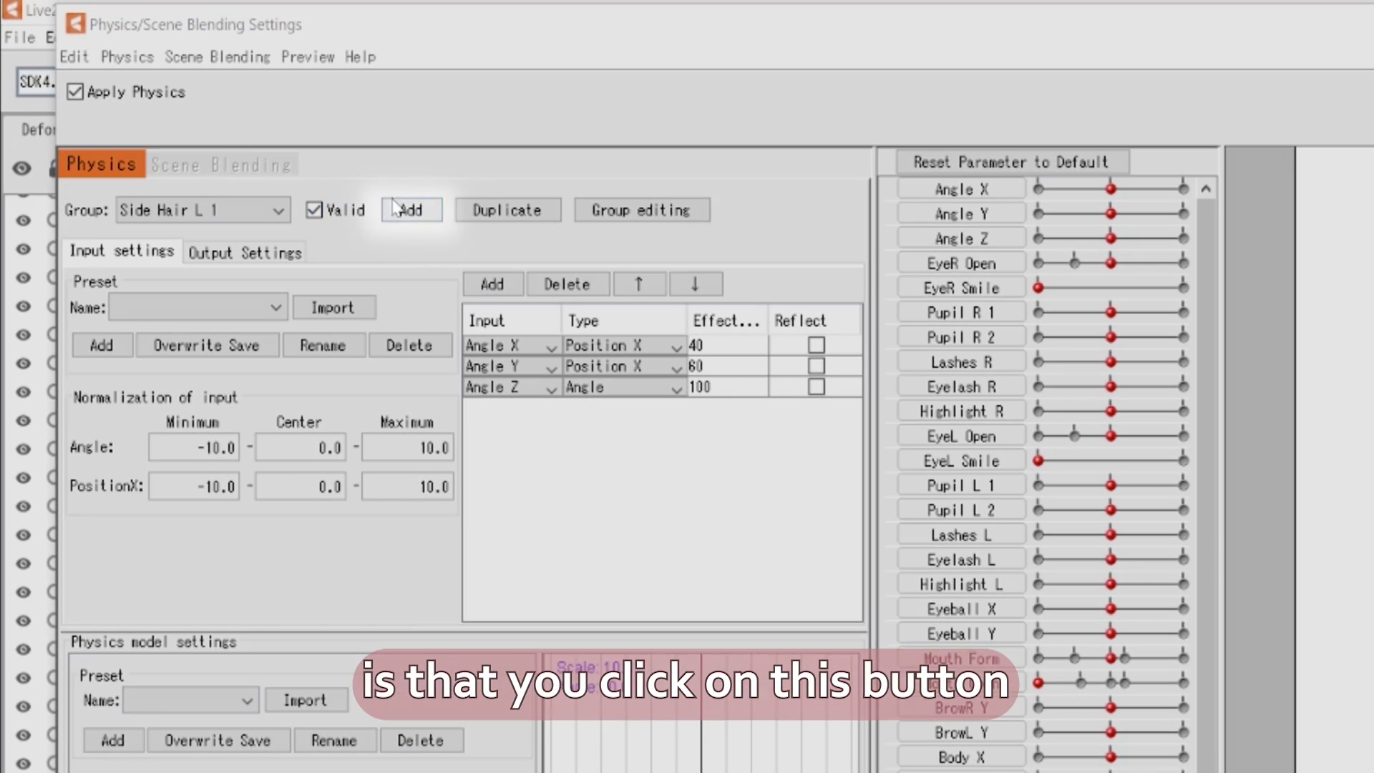
pyautogui.click(411, 210)
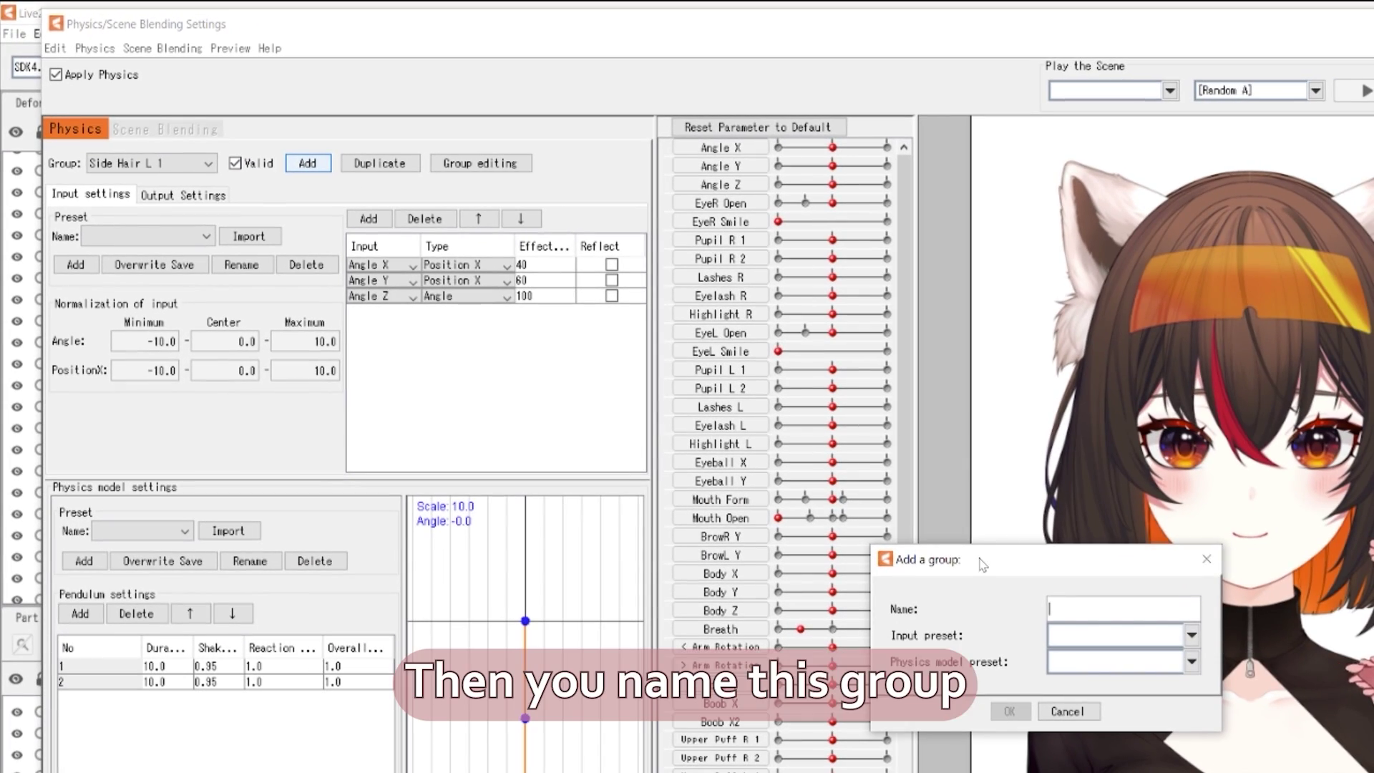
pyautogui.moveTo(1102, 658); pyautogui.dragTo(729, 493)
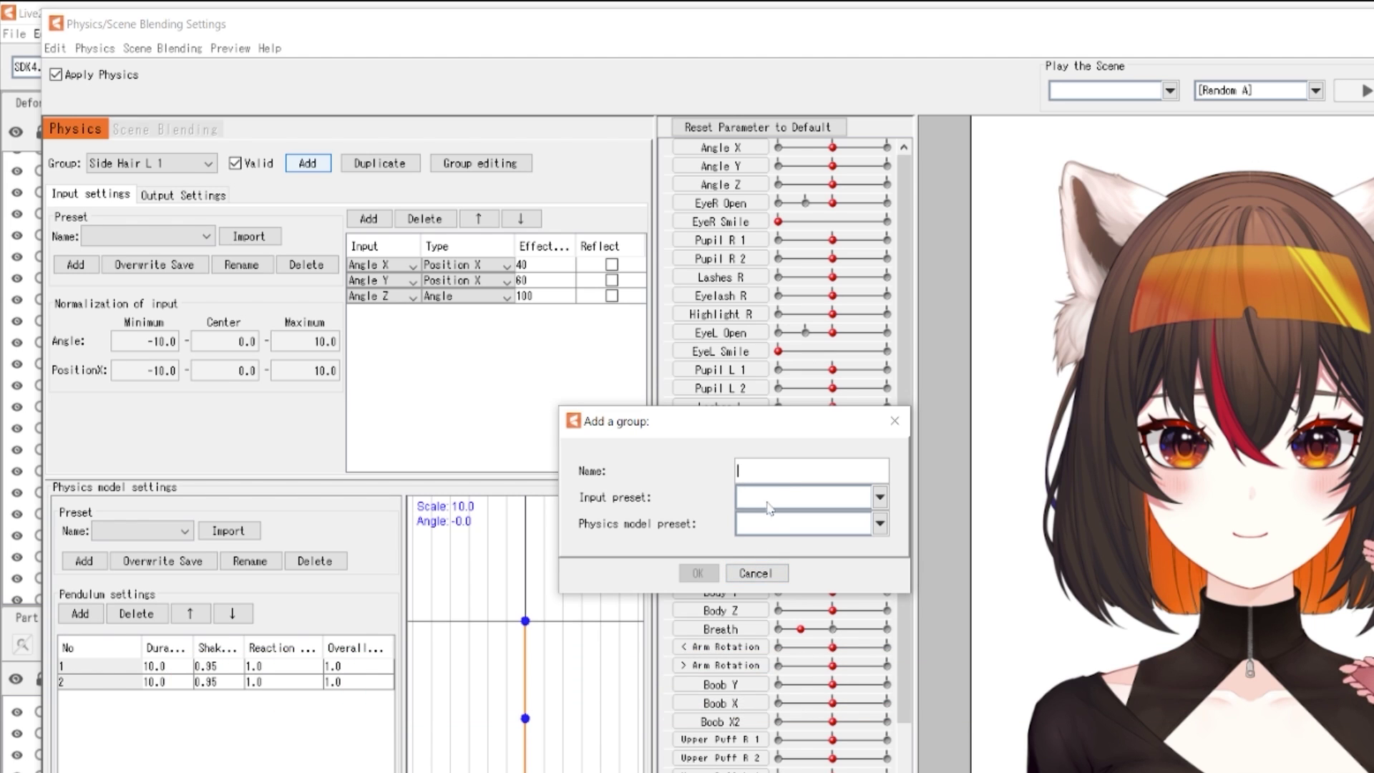
pyautogui.click(759, 573)
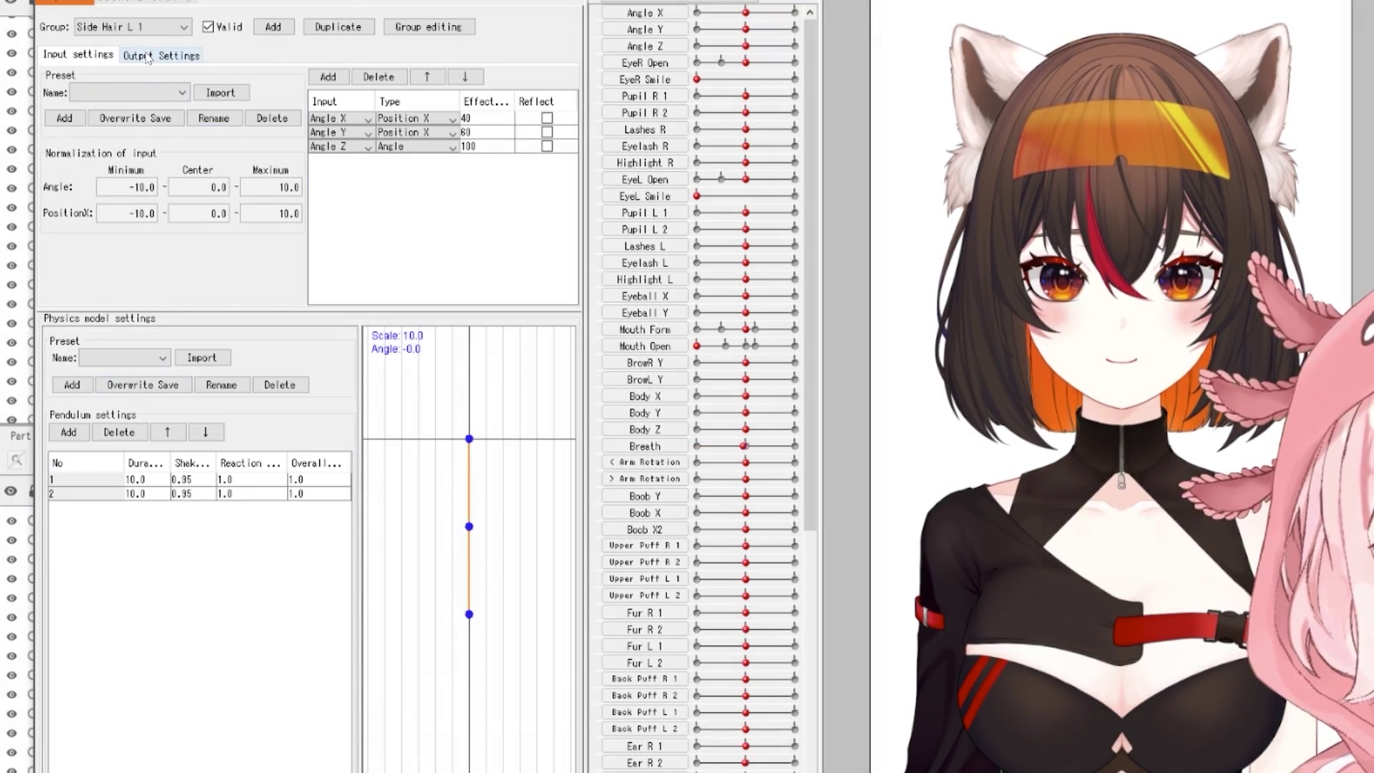
# Review the Side Hair L 1 output settings, opening the Add output list and closing it unchanged
pyautogui.click(175, 55)
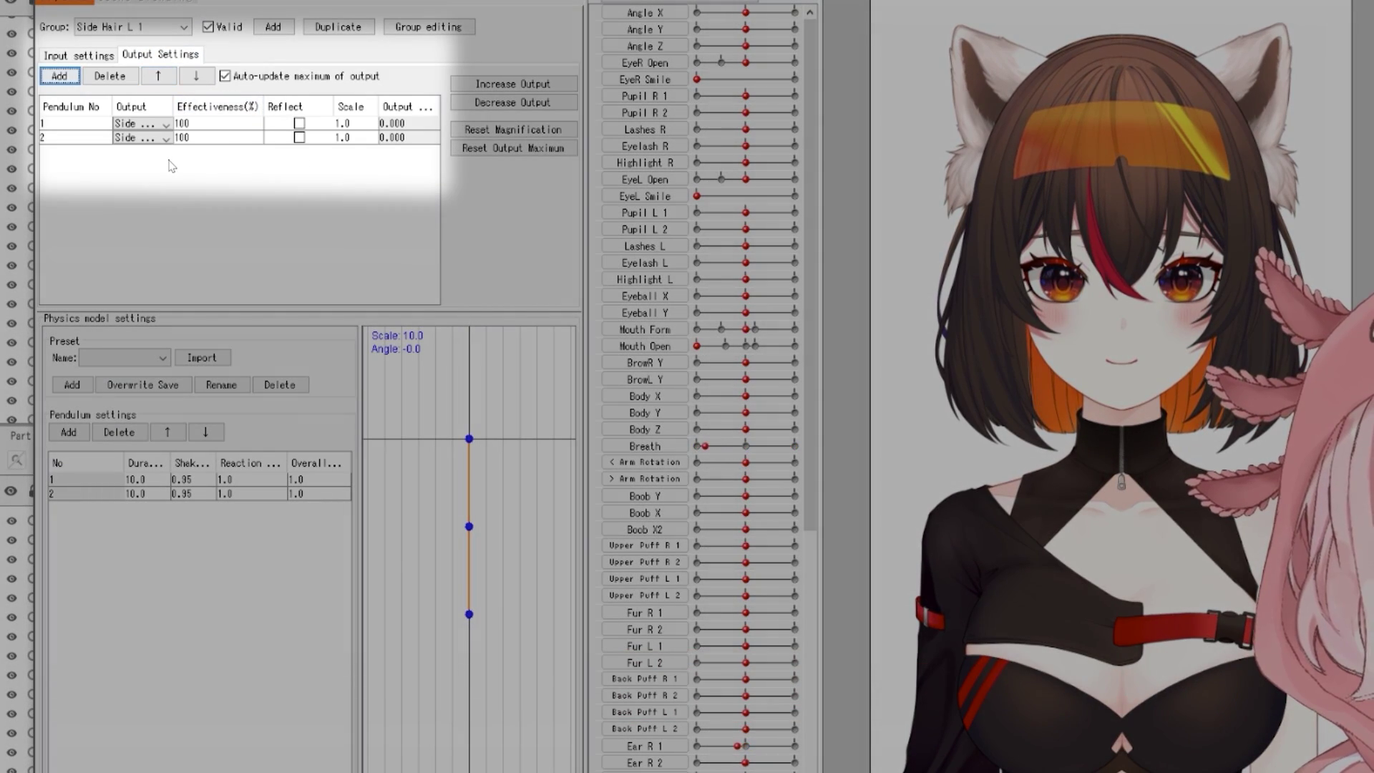
pyautogui.rightClick(141, 164)
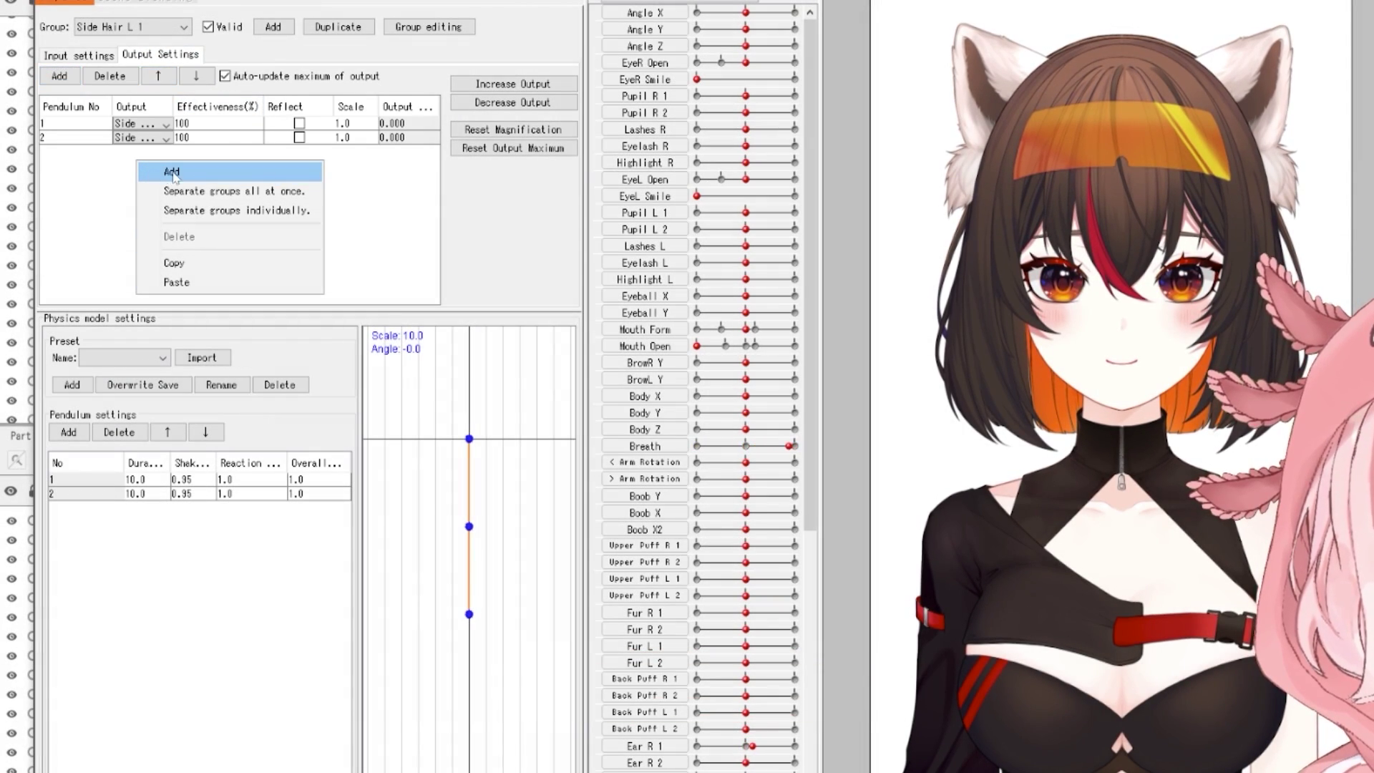
pyautogui.click(196, 179)
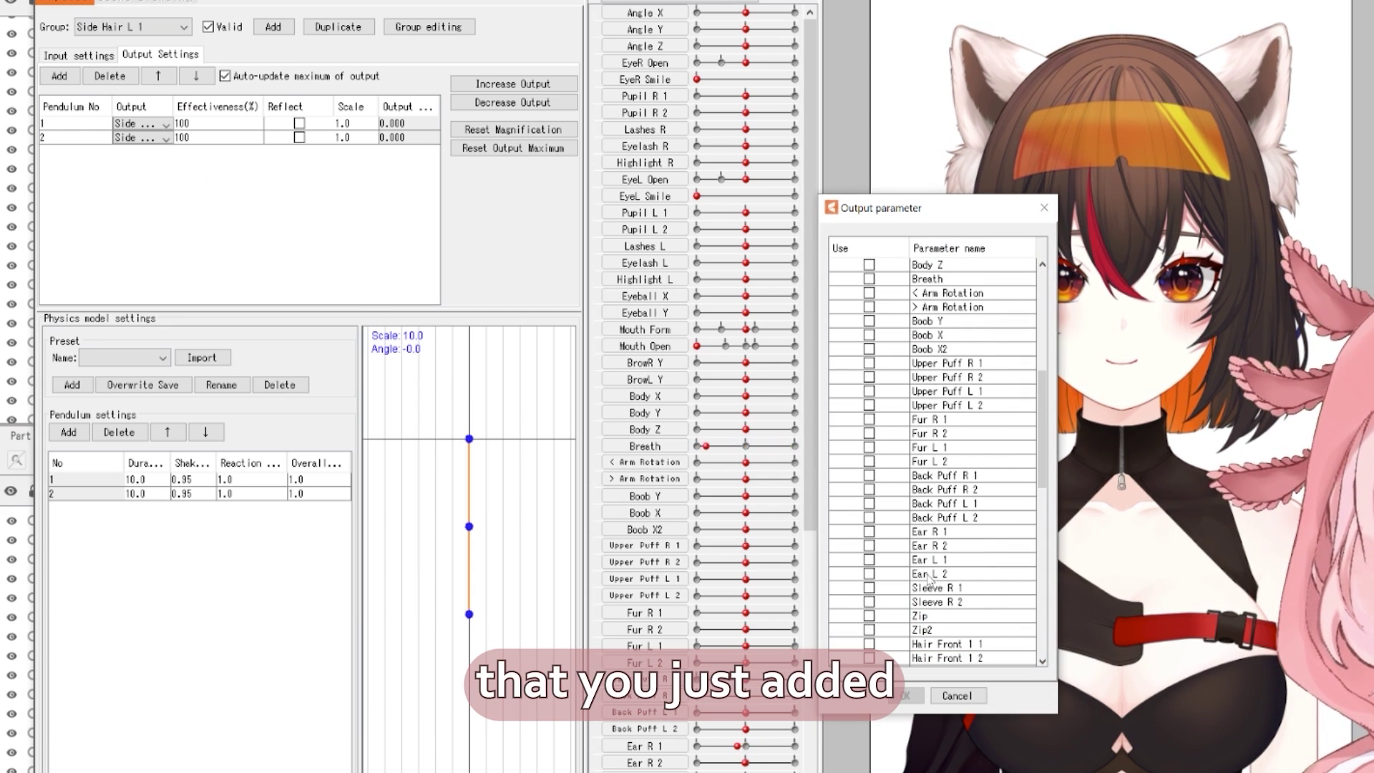
pyautogui.click(905, 697)
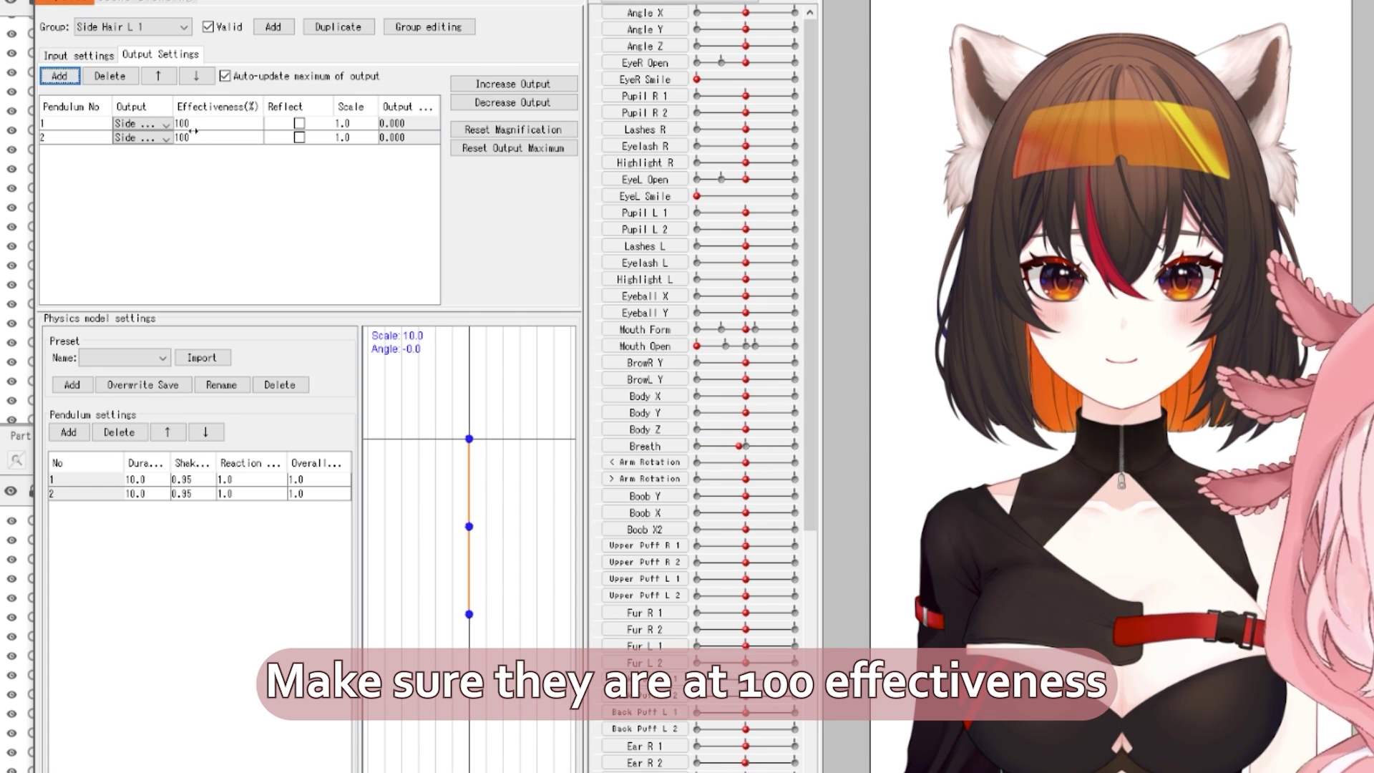
pyautogui.scroll(2, 1101, 106)
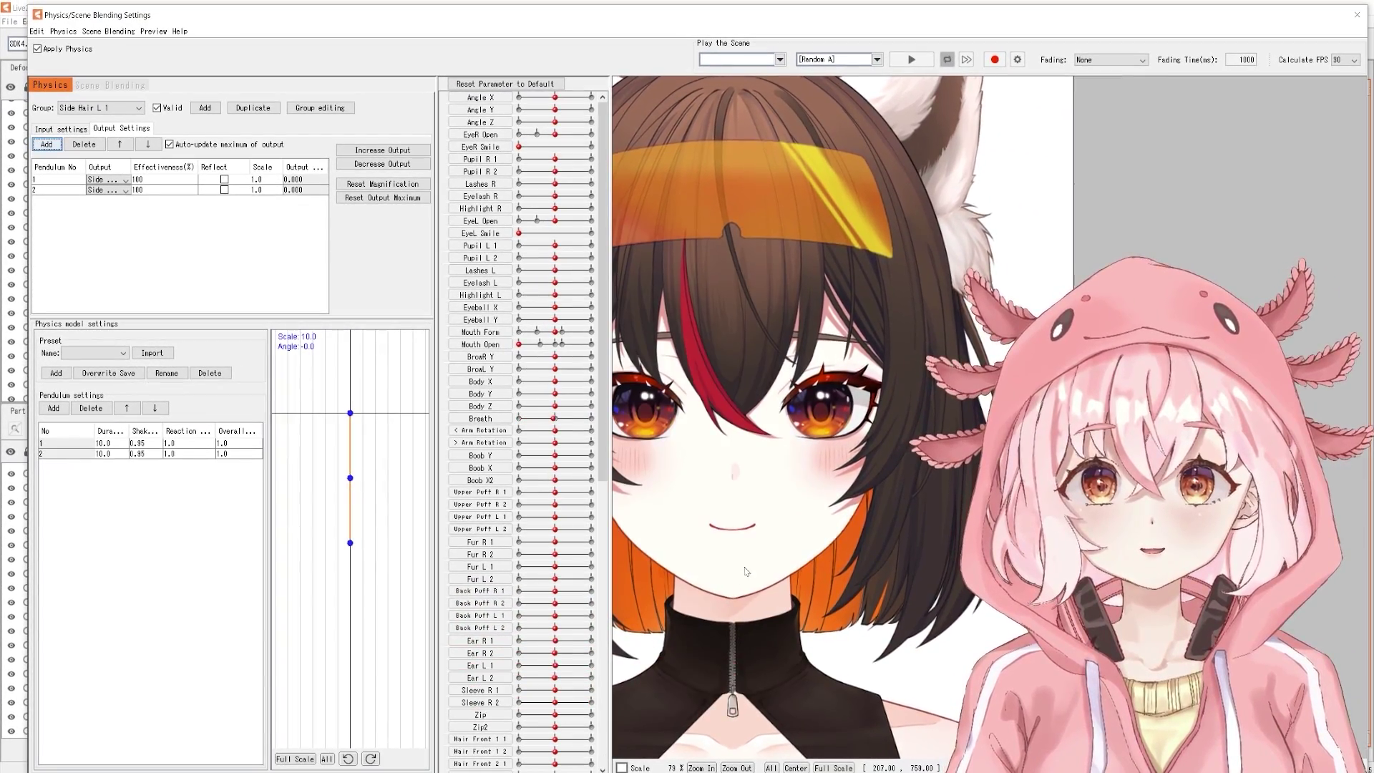
# Swing the model in the physics preview, recording output maximums of 92.427 and 111.532
pyautogui.moveTo(881, 376); pyautogui.dragTo(903, 325)
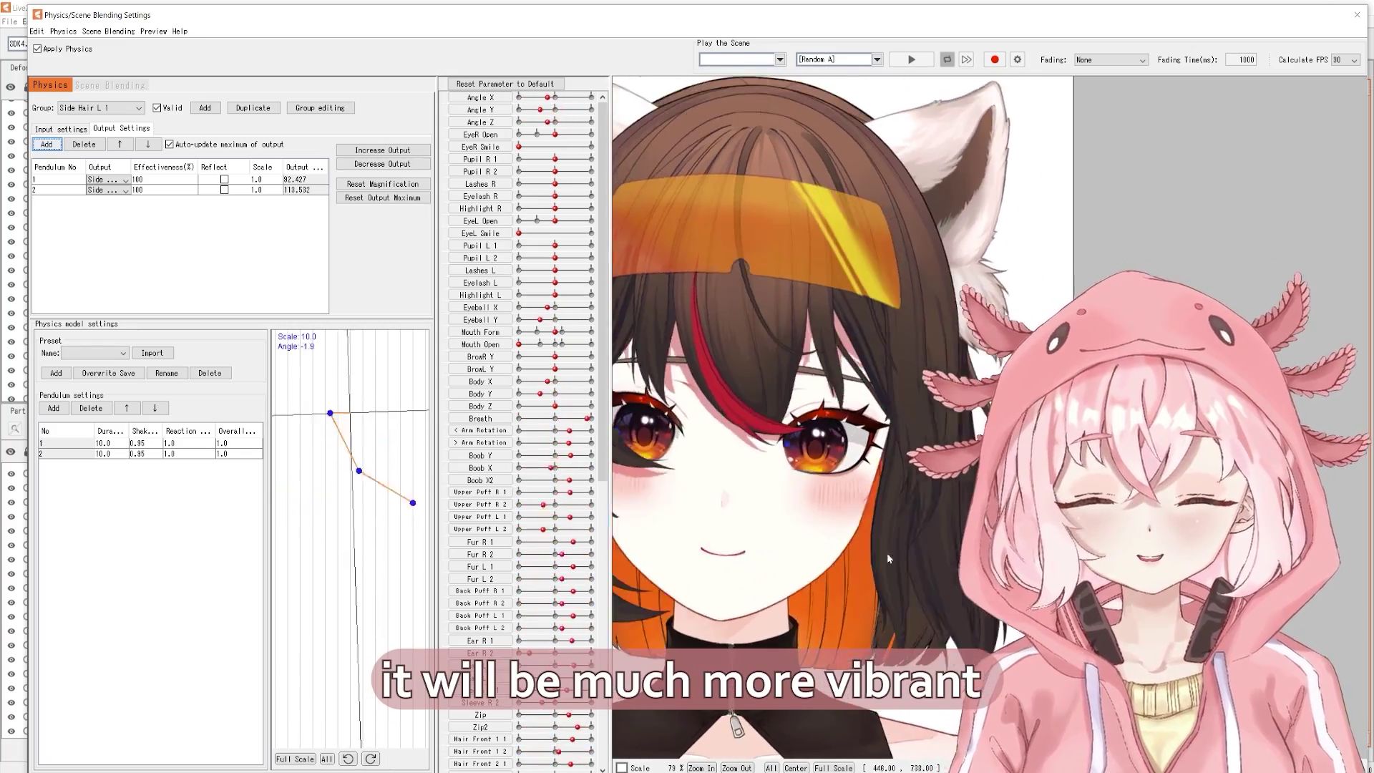